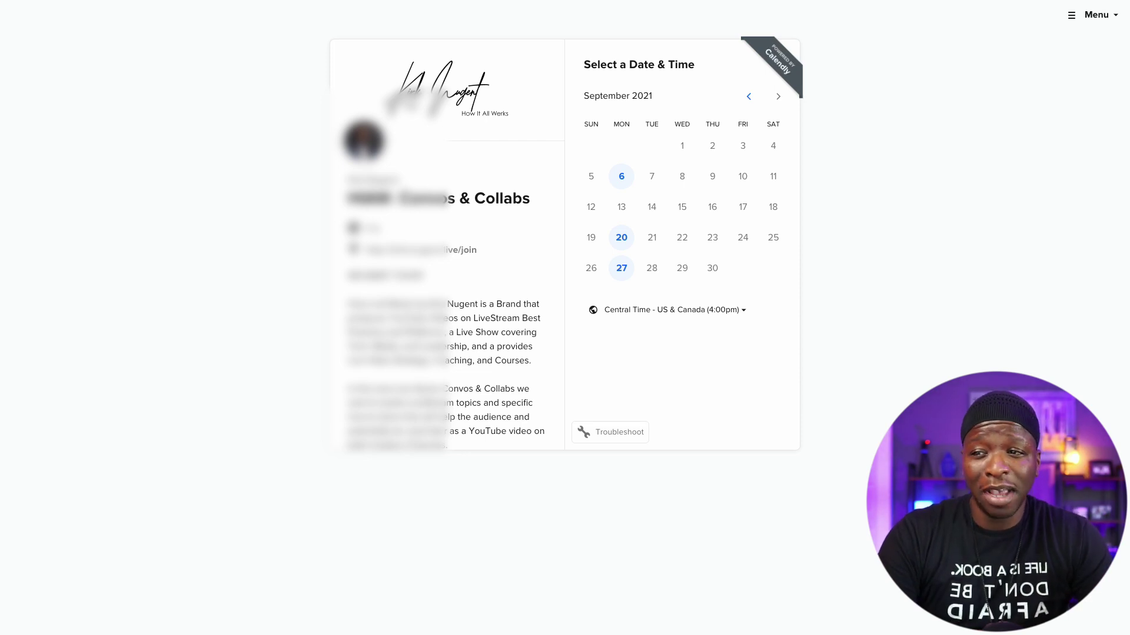
Book the Monday, September 6, 2021 7:00pm Convos & Collabs slot
left_click(621, 177)
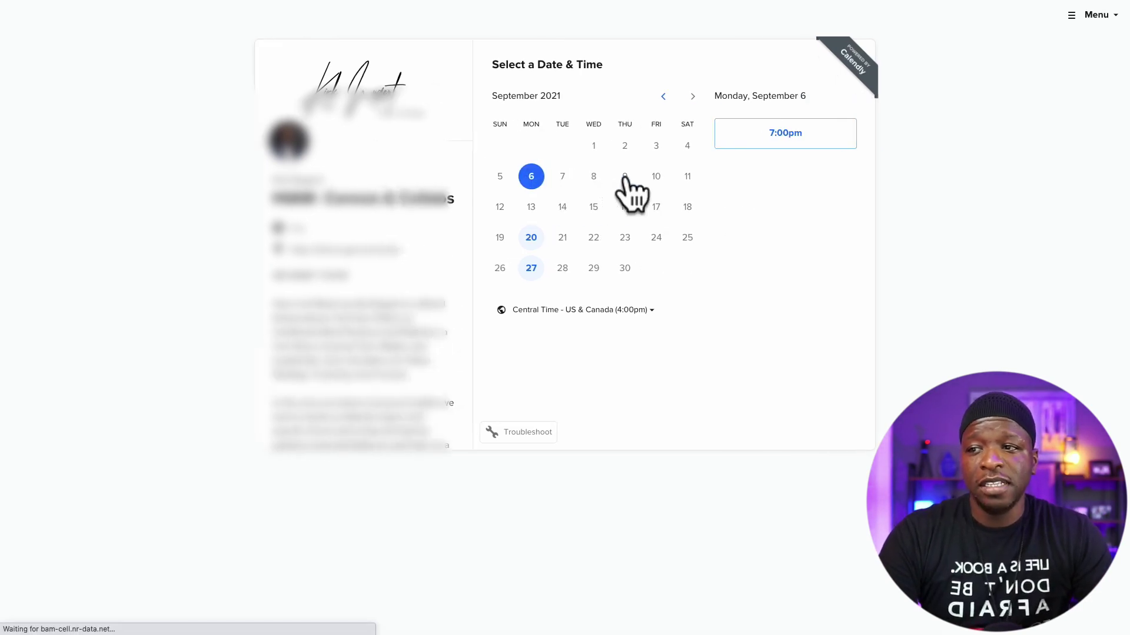
left_click(798, 140)
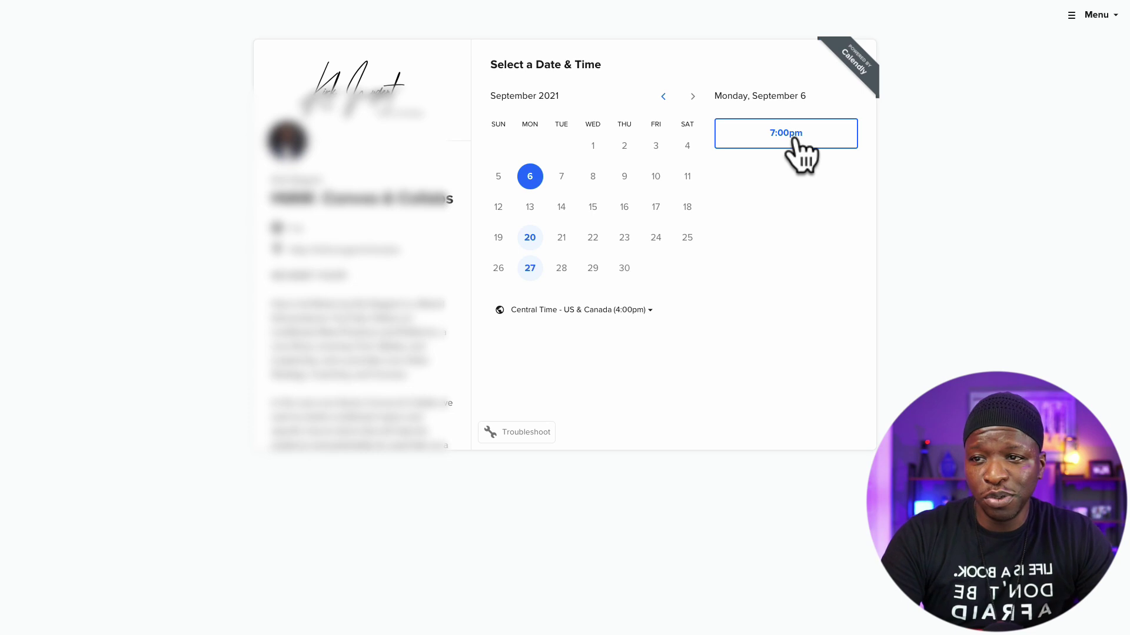
left_click(802, 136)
left_click(805, 138)
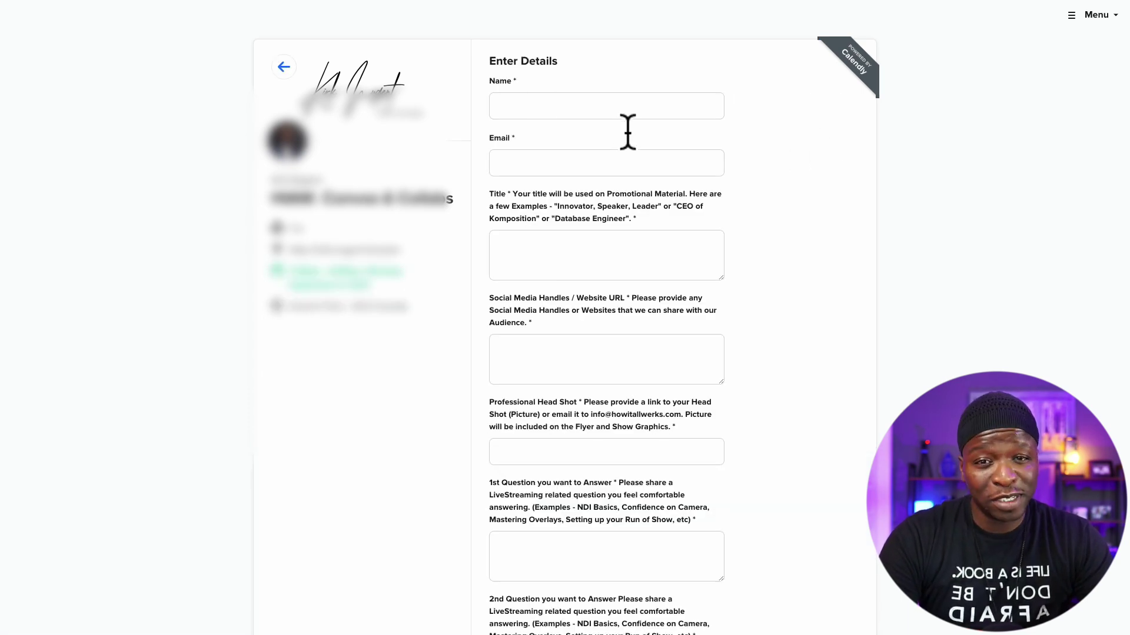
scroll(627, 141, "down", 2)
scroll(618, 135, "down", 2)
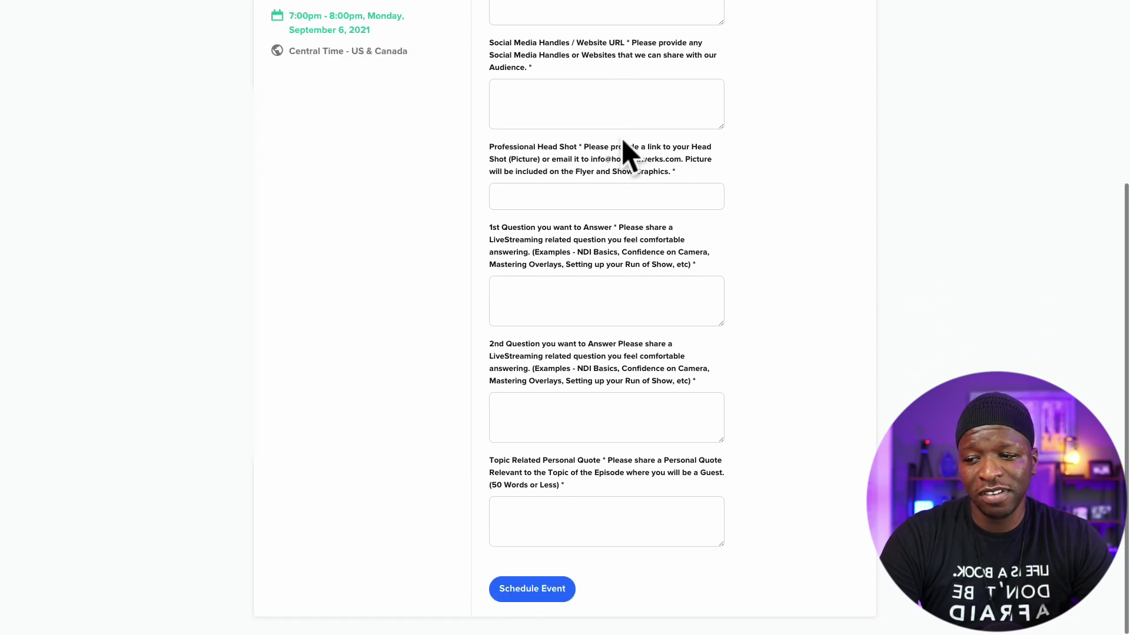
scroll(622, 152, "up", 4)
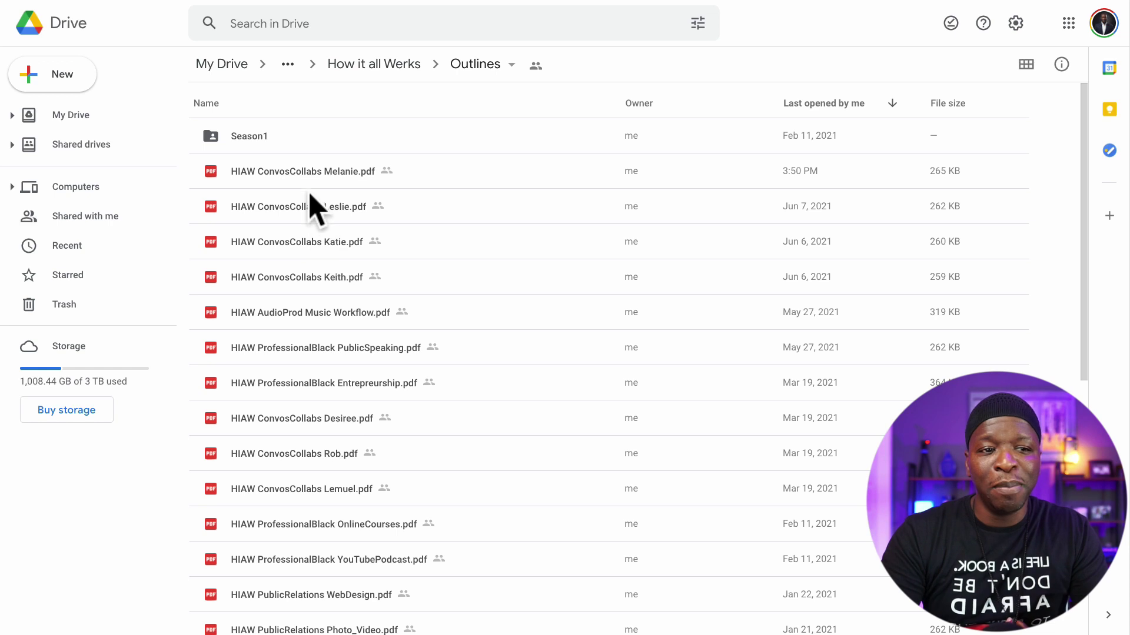
Preview the HIAW ConvosCollabs PDF and scroll to its page 2 run-of-show
double_click(313, 176)
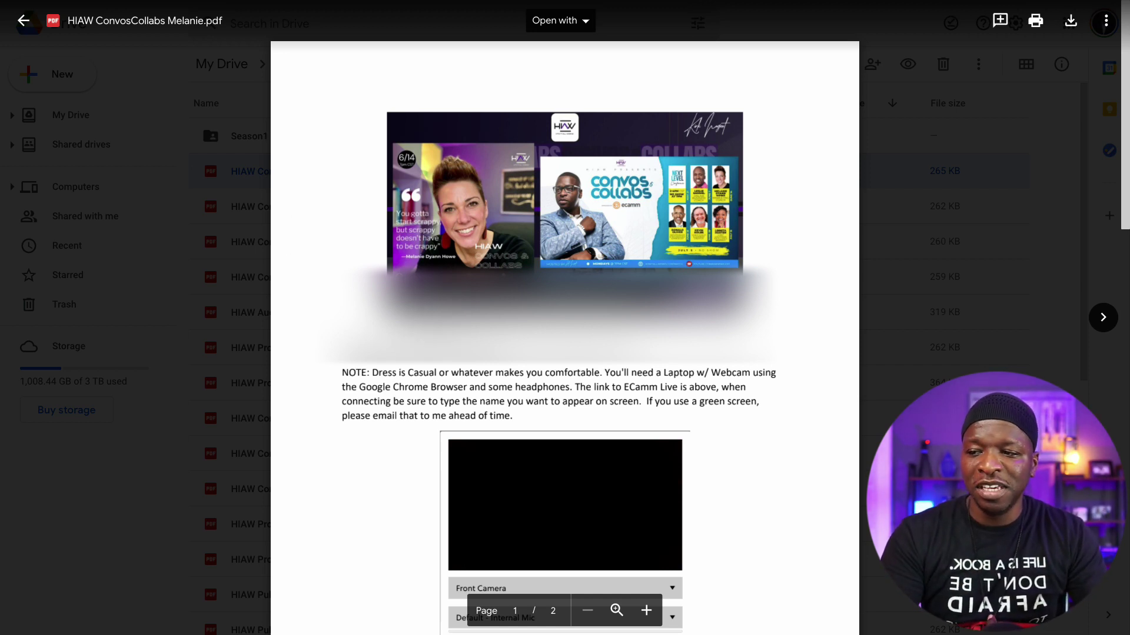
scroll(564, 318, "down", 4)
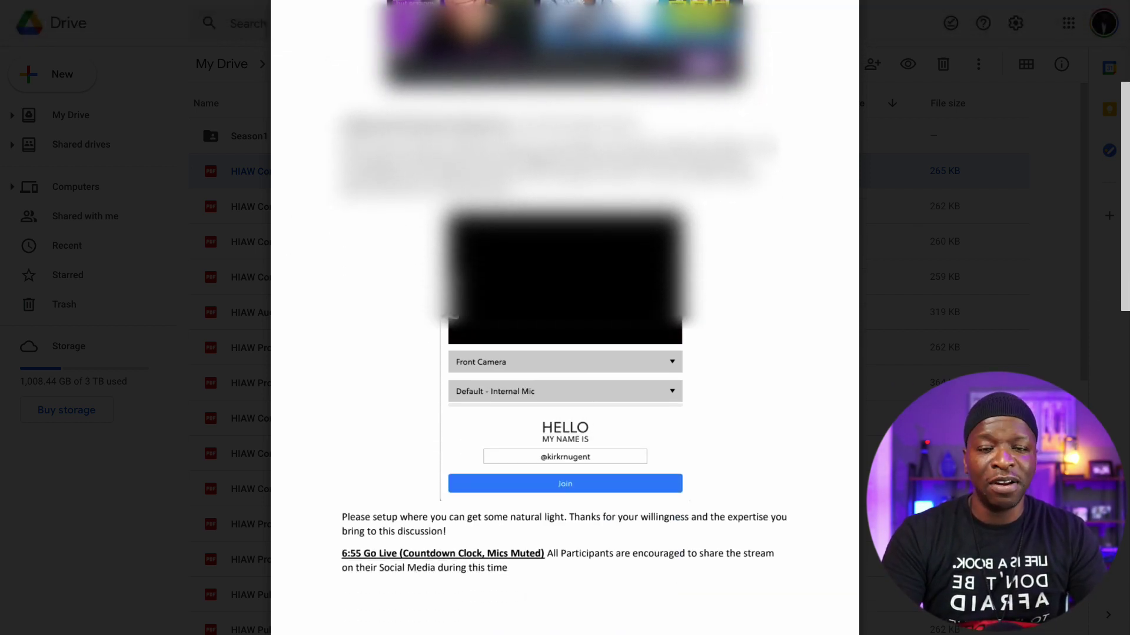
scroll(564, 318, "down", 1)
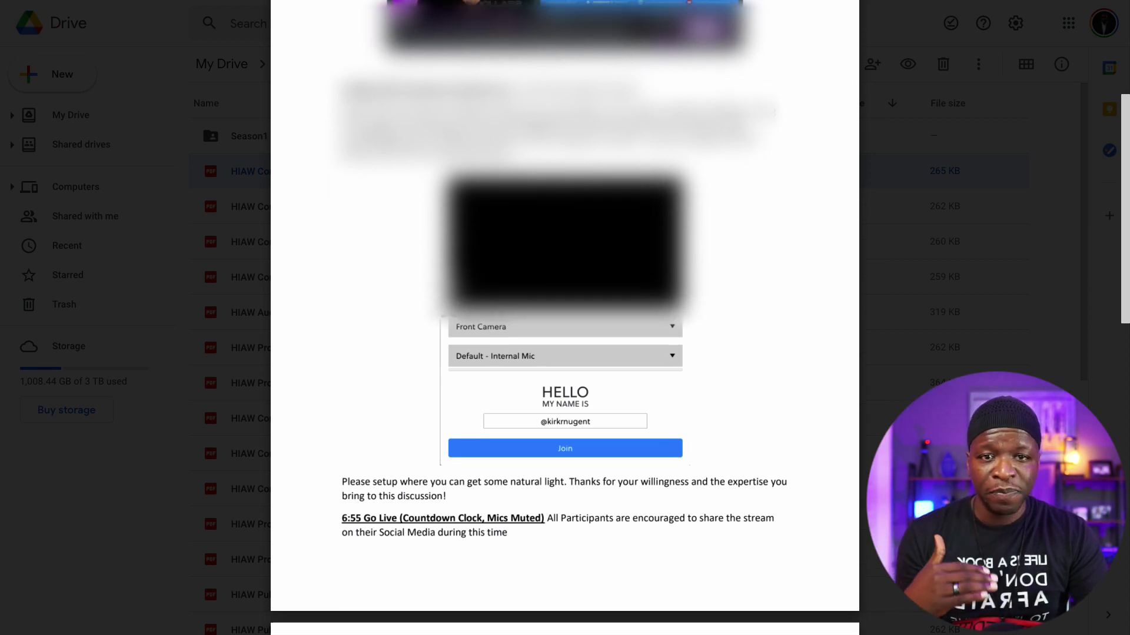
scroll(565, 318, "up", 2)
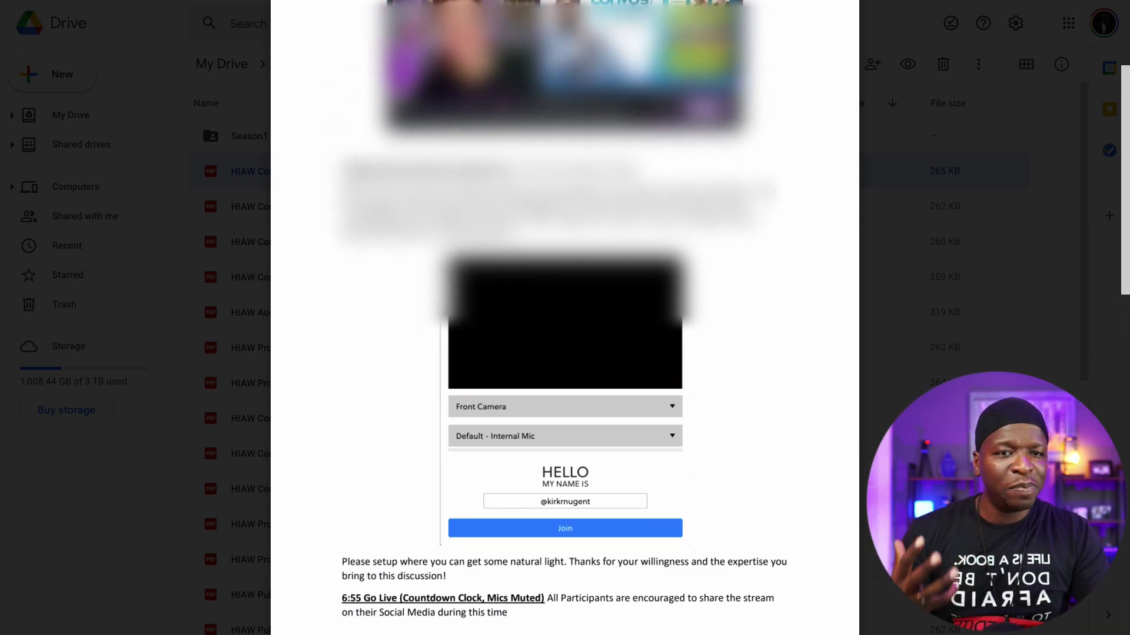
scroll(452, 292, "down", 13)
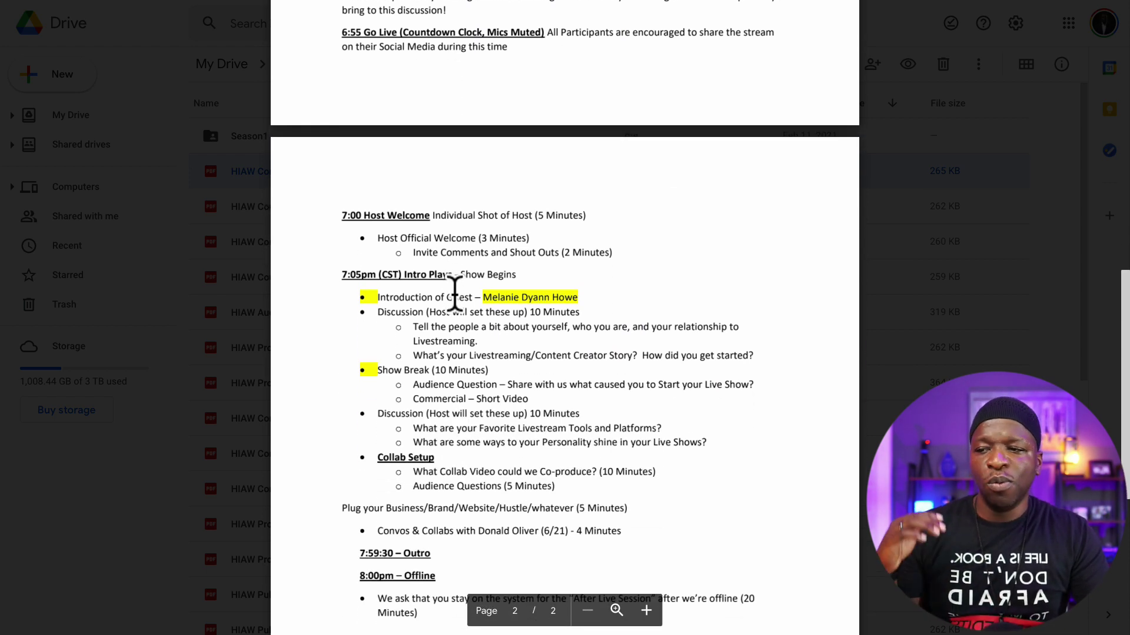
left_click(471, 326)
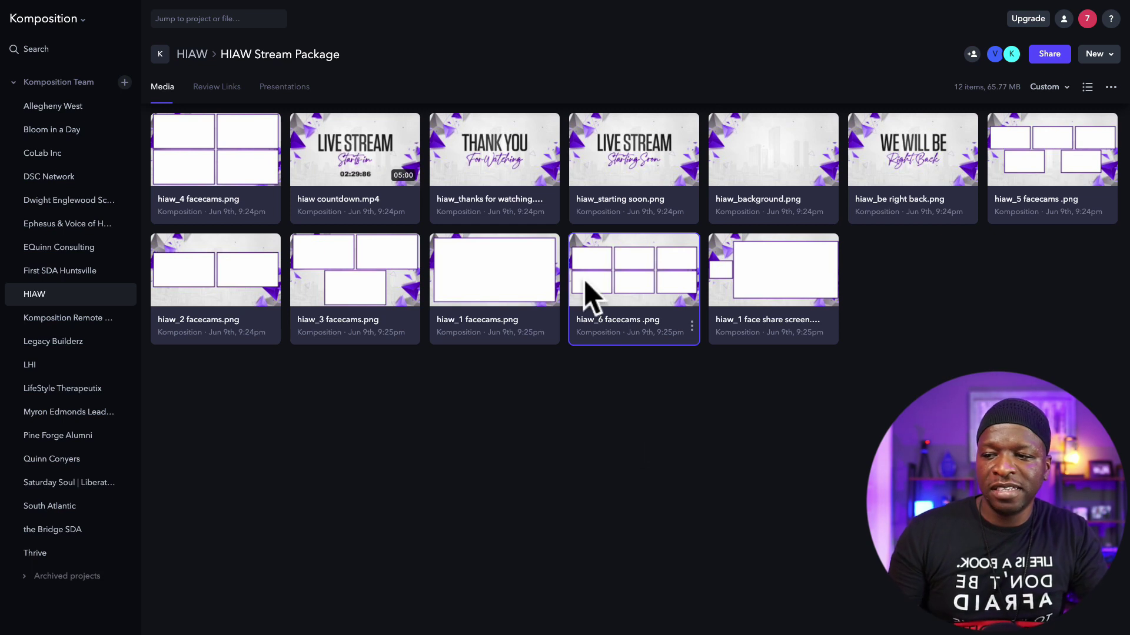
Select the one-face screen-share, 5 facecams, be right back and starting soon overlay graphics
left_click(788, 323)
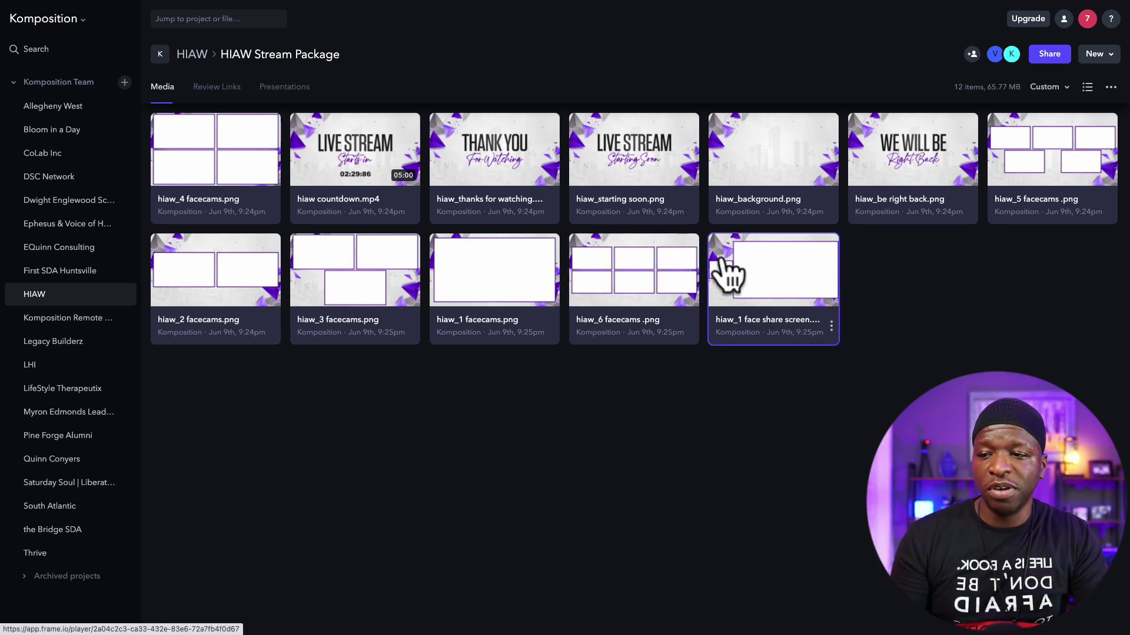
left_click(1035, 189)
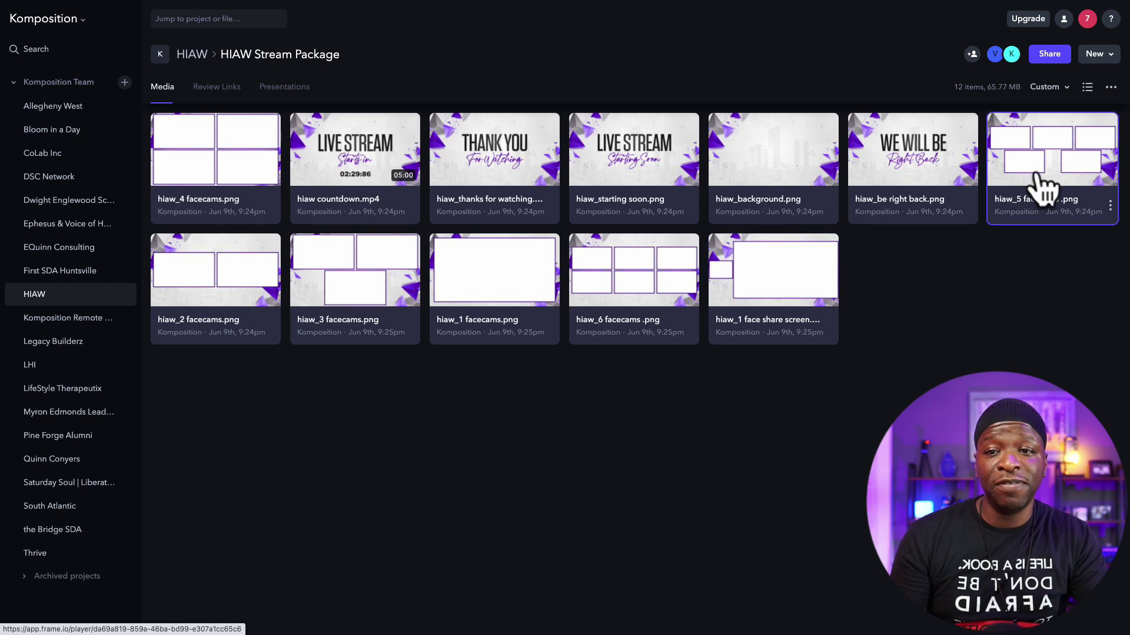
left_click(949, 188)
left_click(633, 170)
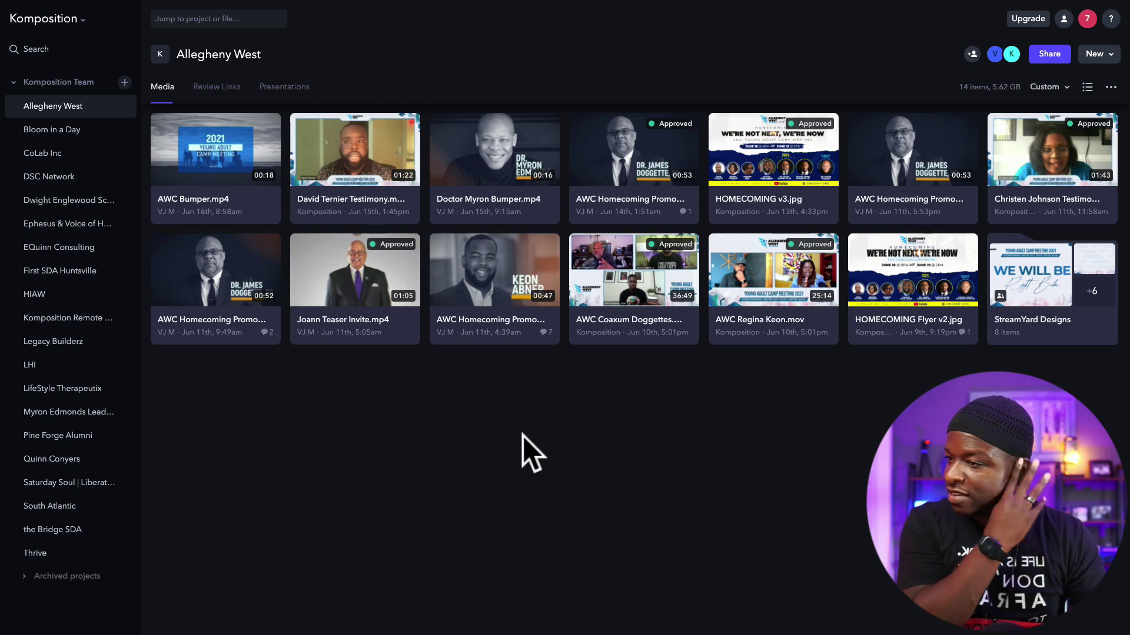
Open the StreamYard Designs folder, then South Atlantic's Bumpers folder
left_click(1018, 277)
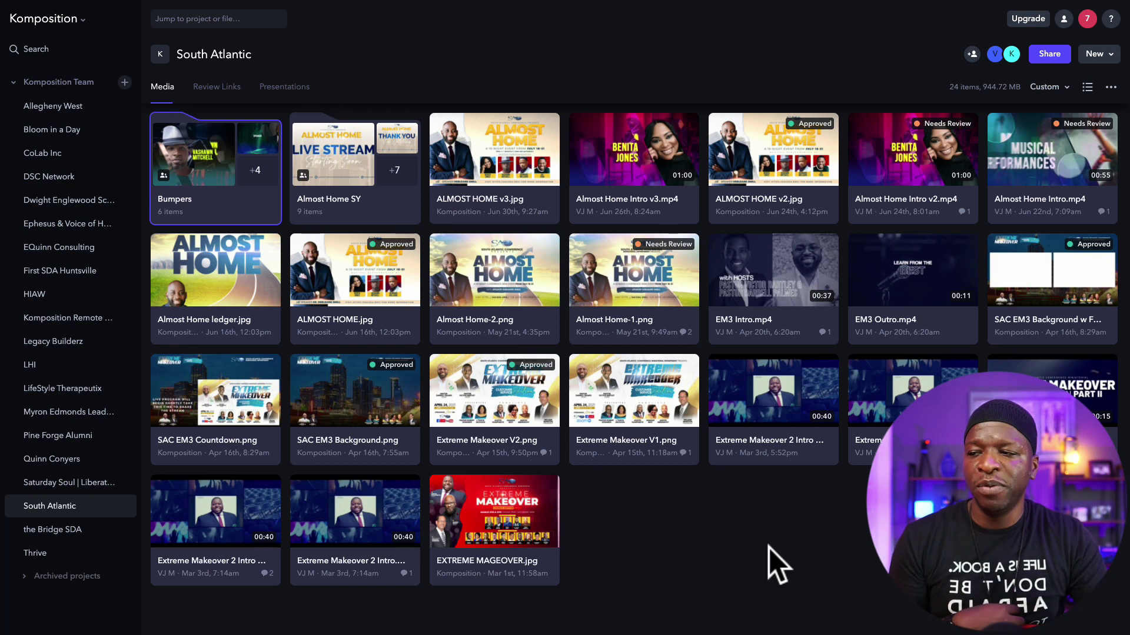
left_click(236, 177)
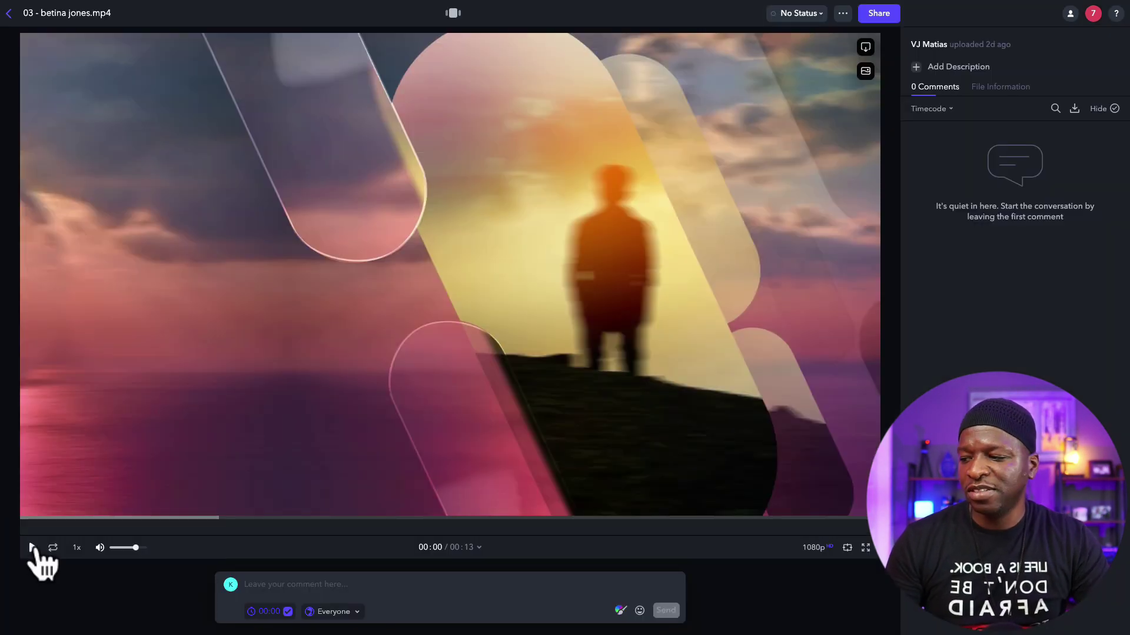
left_click(32, 548)
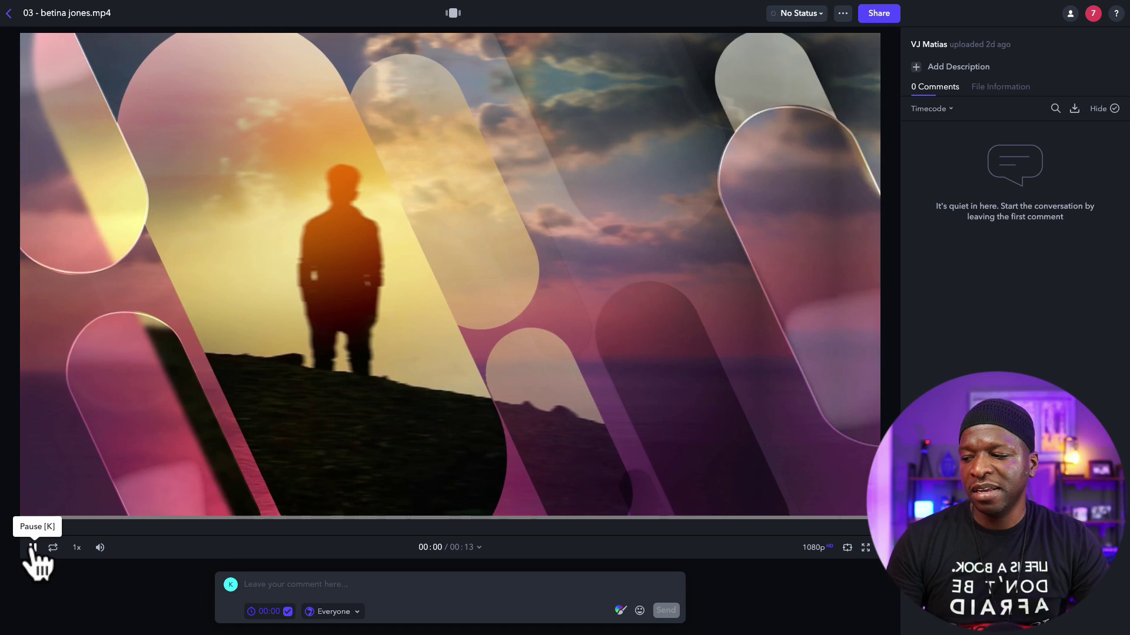
left_click(122, 548)
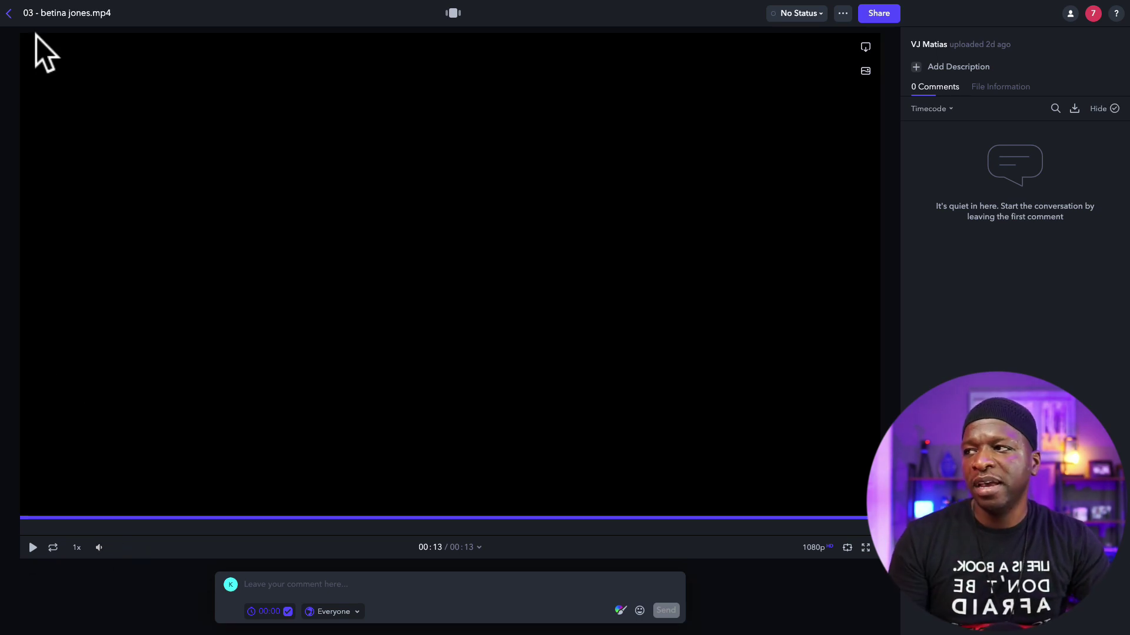
left_click(9, 13)
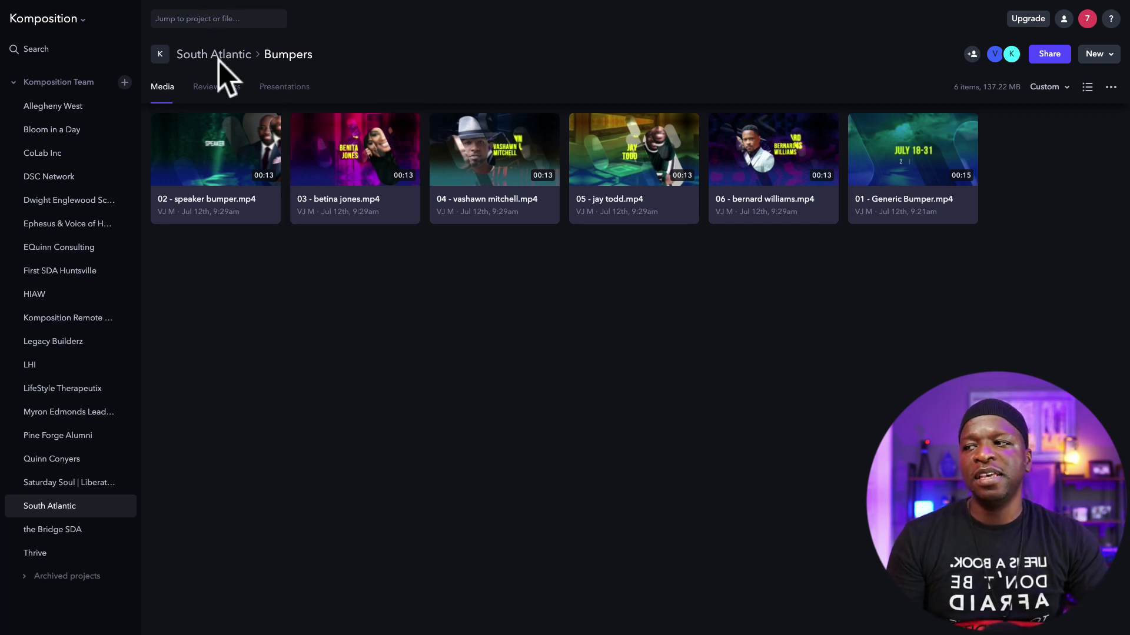
Go back from Bumpers to the South Atlantic project via the breadcrumb
left_click(234, 57)
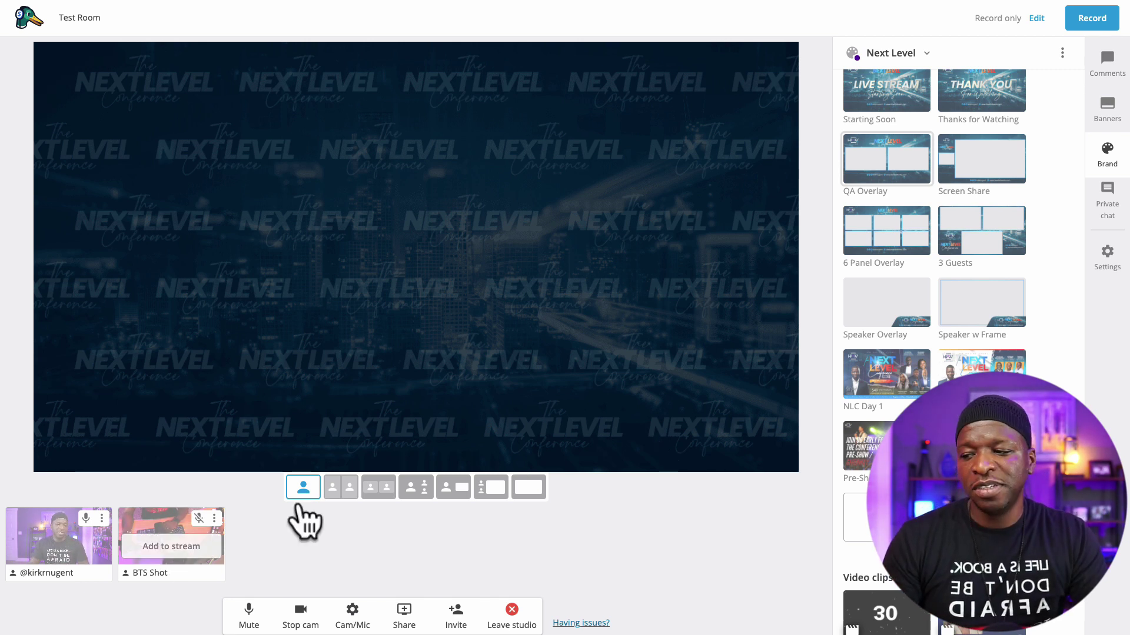
Put the BTS Shot and host cameras on stage under the QA Overlay graphic
left_click(378, 492)
left_click(172, 549)
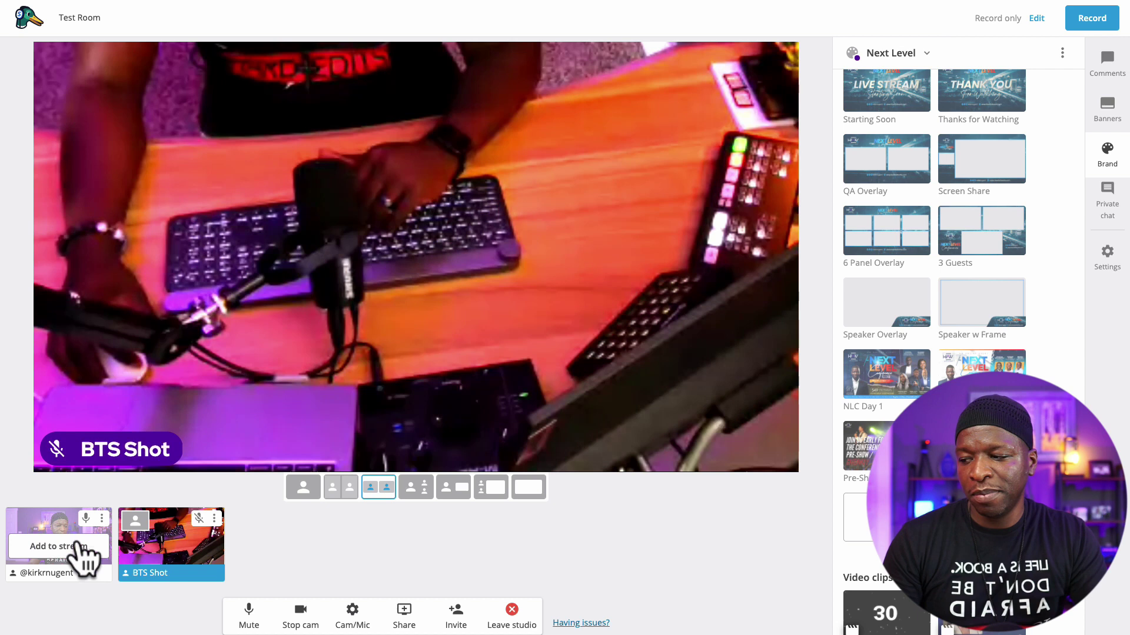
left_click(89, 554)
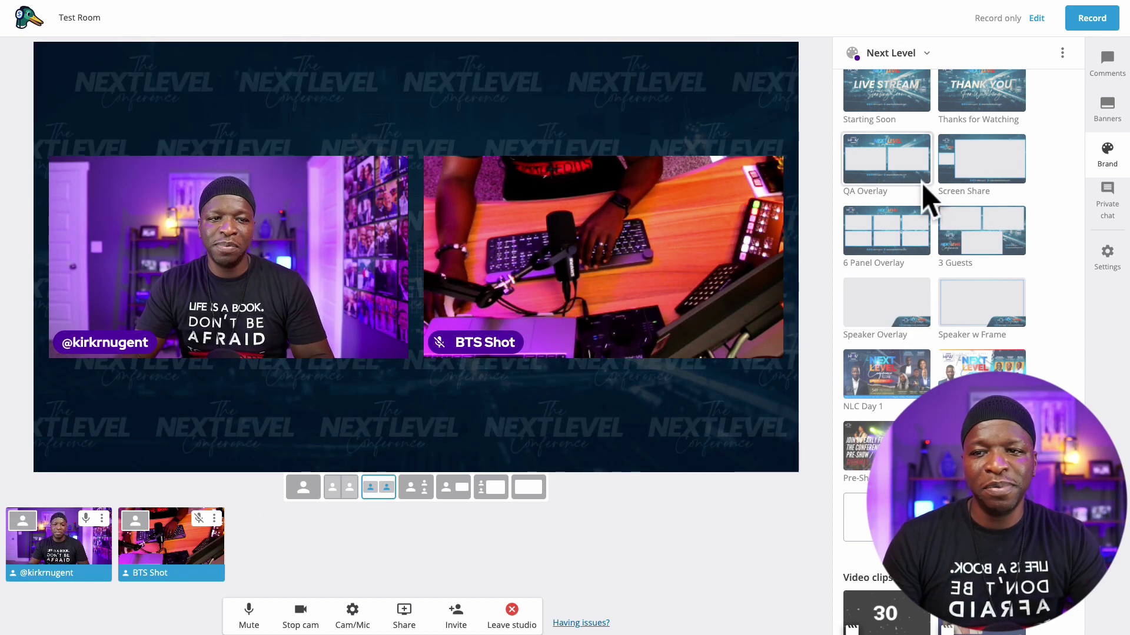
left_click(895, 172)
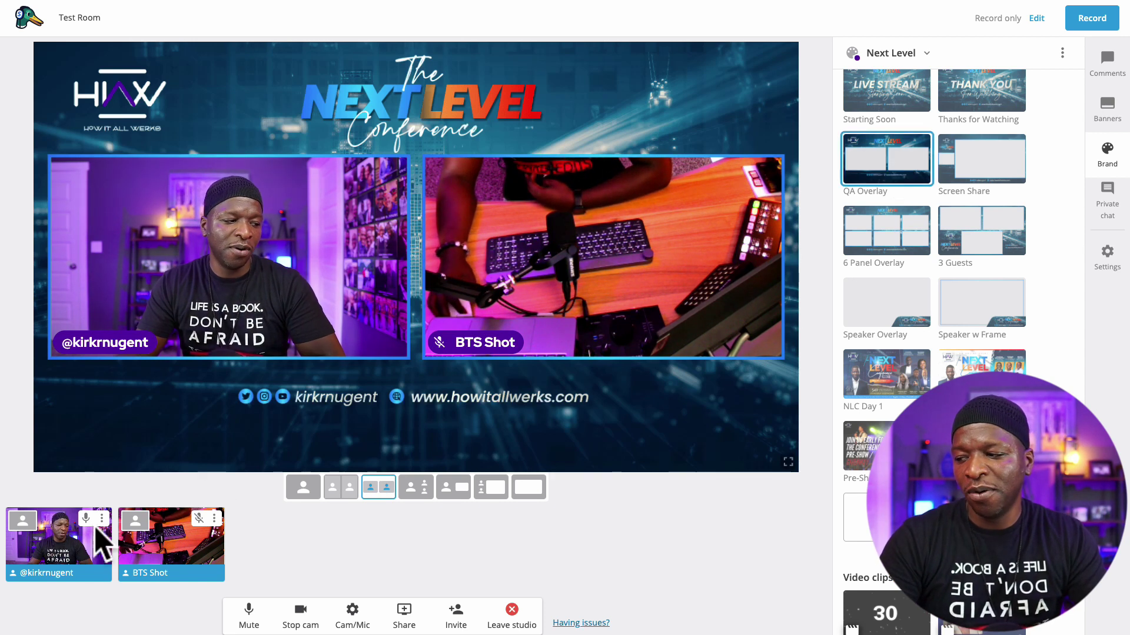
Switch to Solo layout with the host camera framed by the Speaker w Frame overlay
left_click(24, 524)
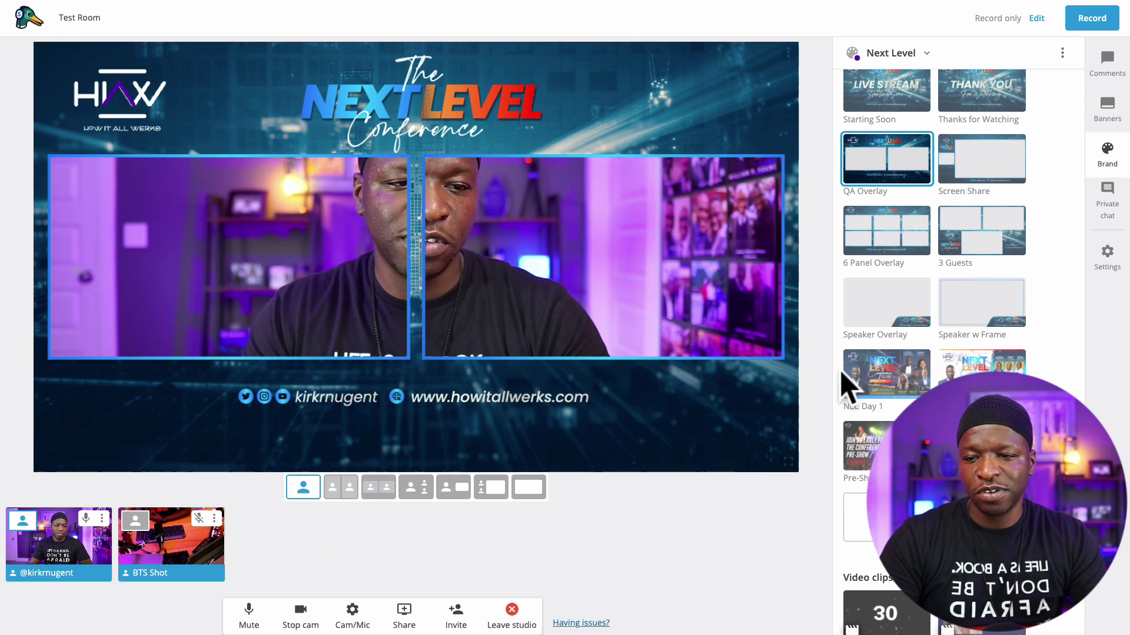
left_click(903, 317)
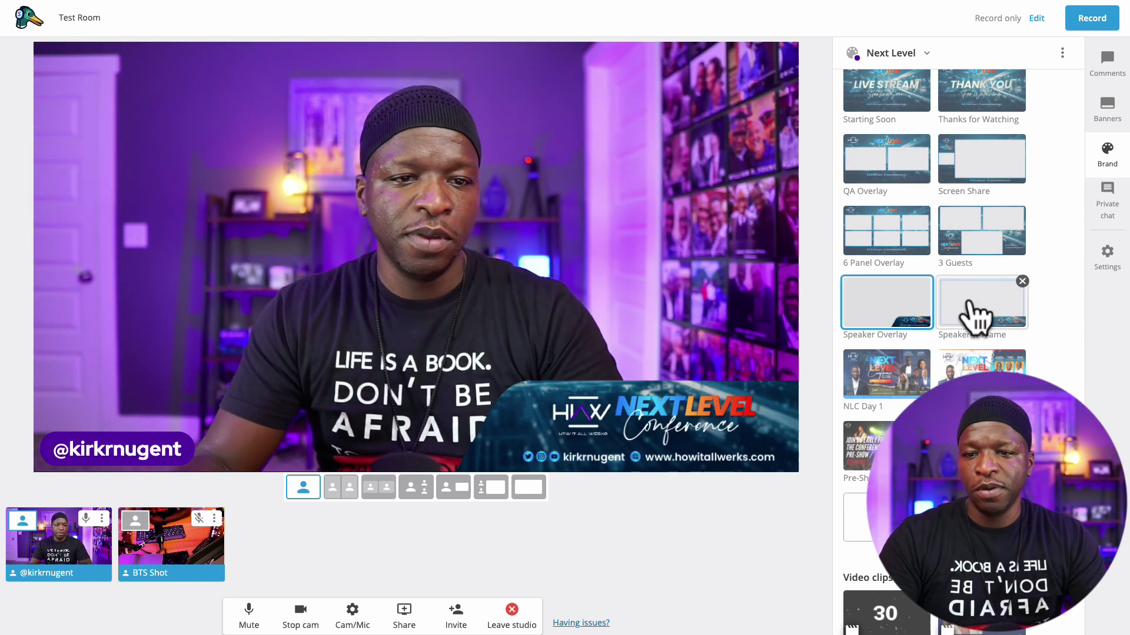
left_click(977, 316)
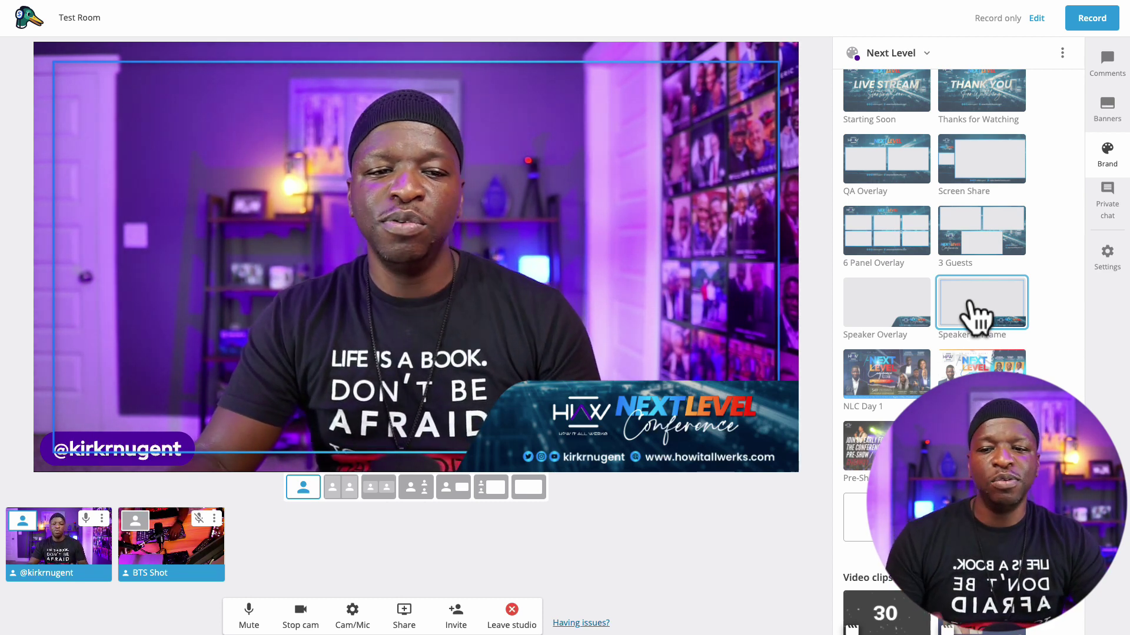
mouse_move(904, 359)
scroll(888, 371, "up", 1)
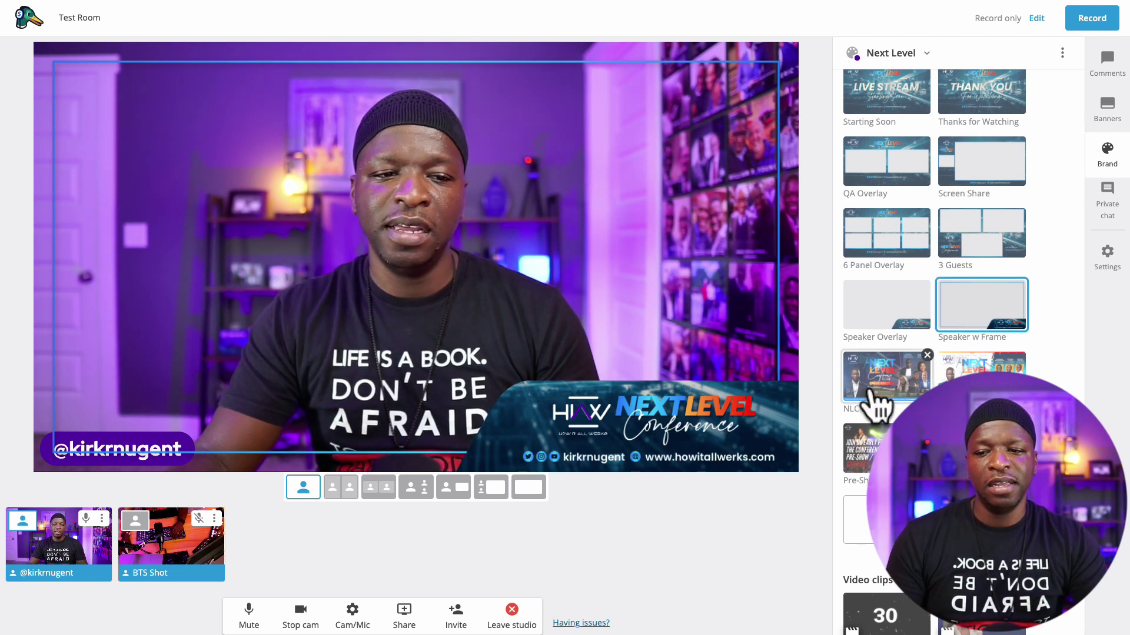
Show the NLC Day 1 conference graphic, then restore the two-camera QA Overlay
left_click(879, 406)
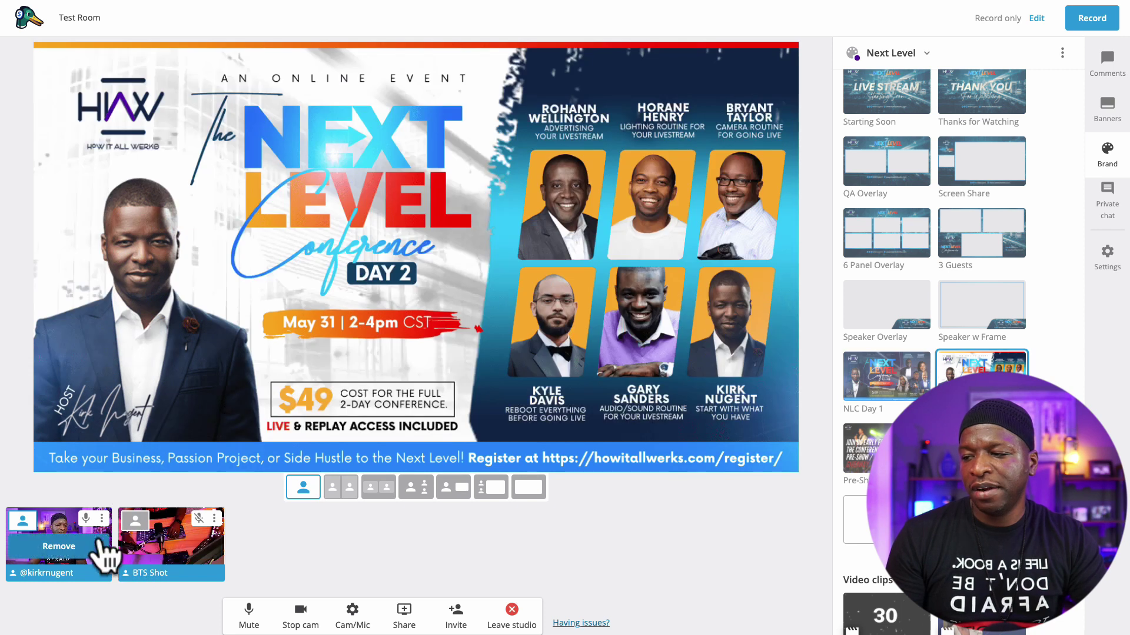
mouse_move(144, 552)
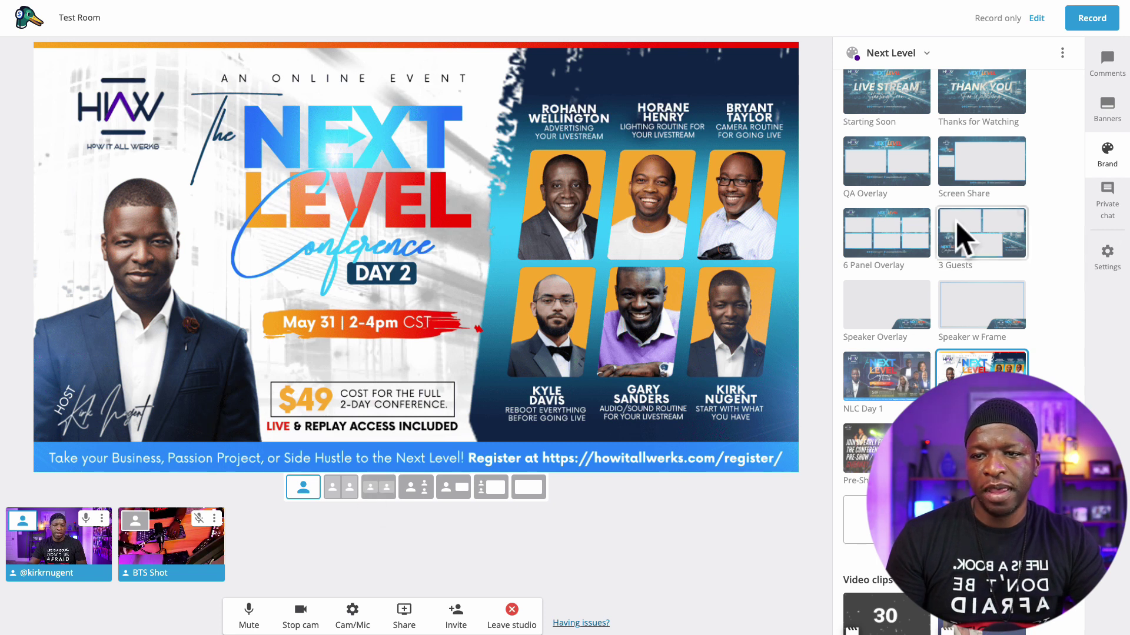
left_click(885, 176)
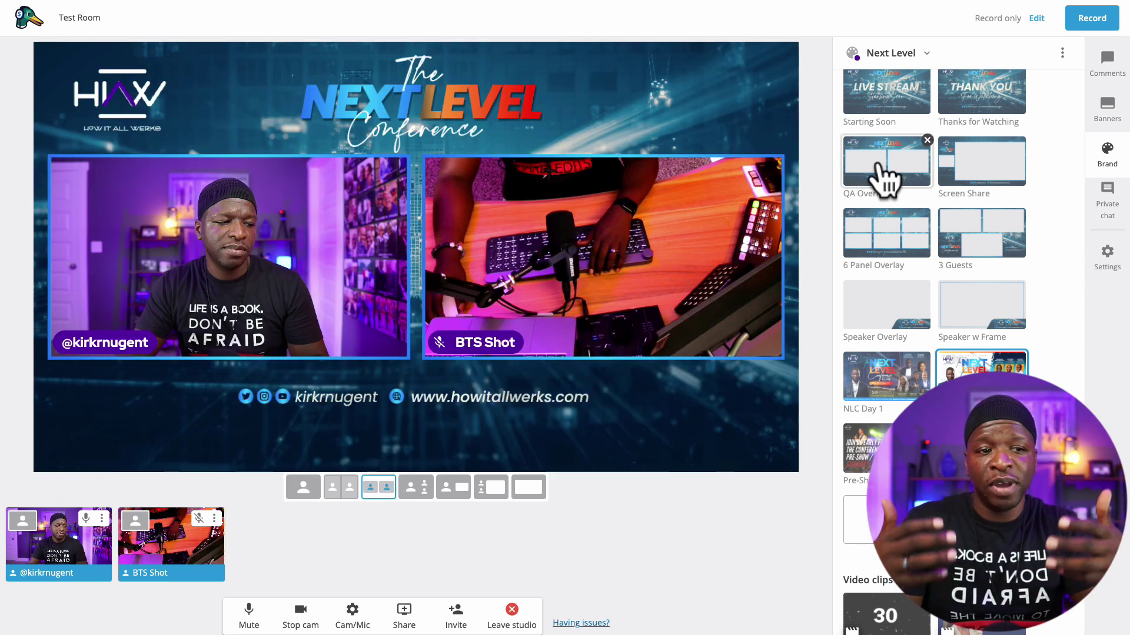